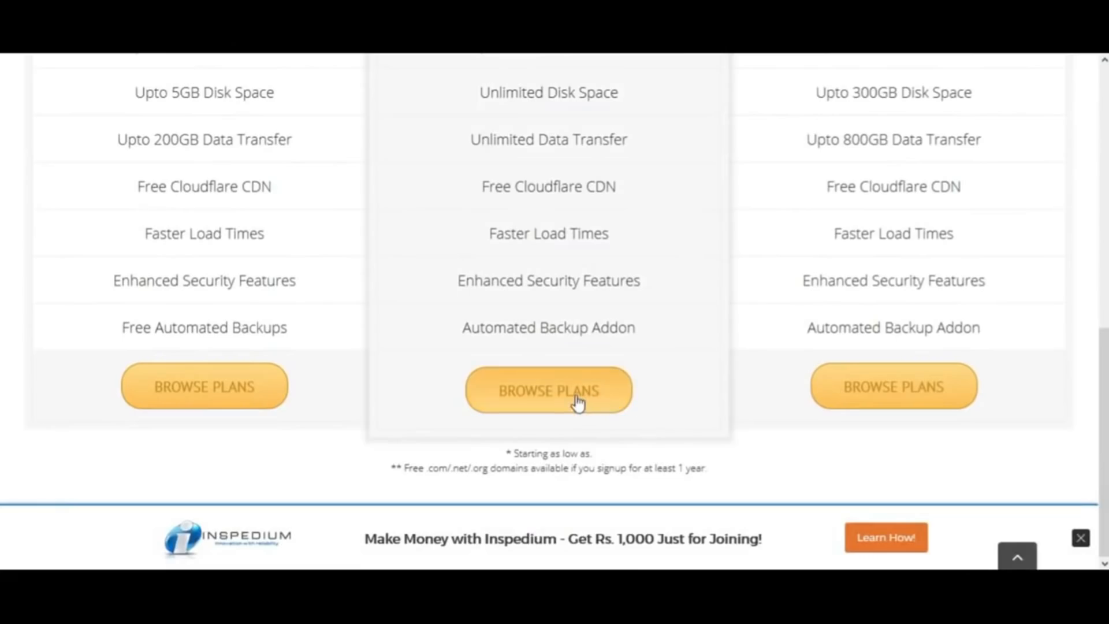
# Step: Browse the unlimited web hosting plans and open the Earn Money page for the Inspedium affiliate program
pyautogui.click(586, 403)
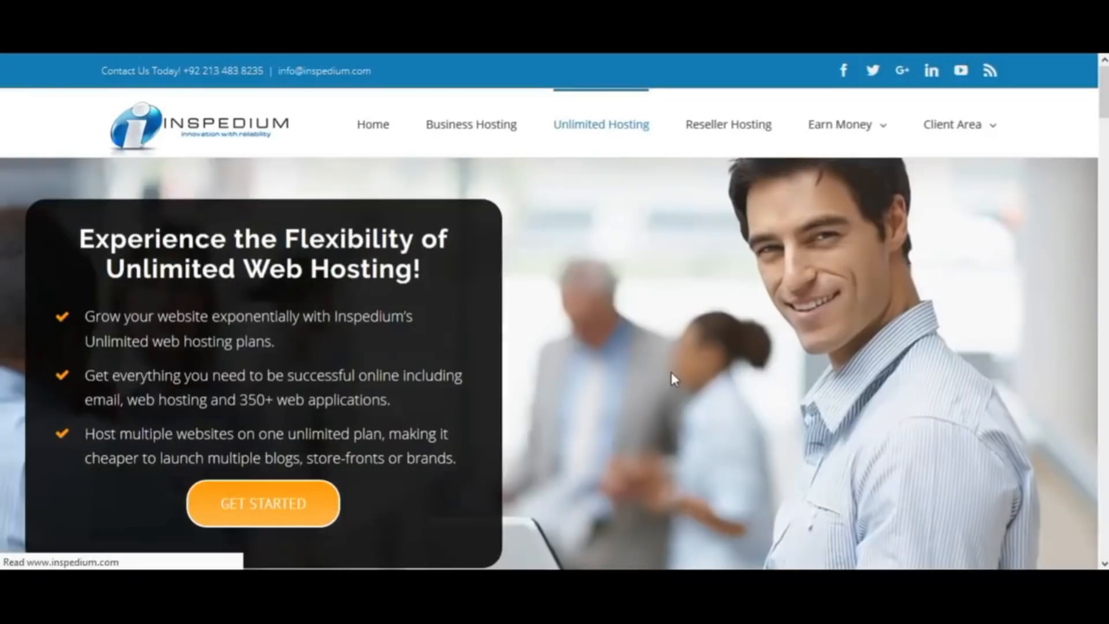
pyautogui.moveTo(1105, 93); pyautogui.dragTo(1105, 69)
pyautogui.click(857, 136)
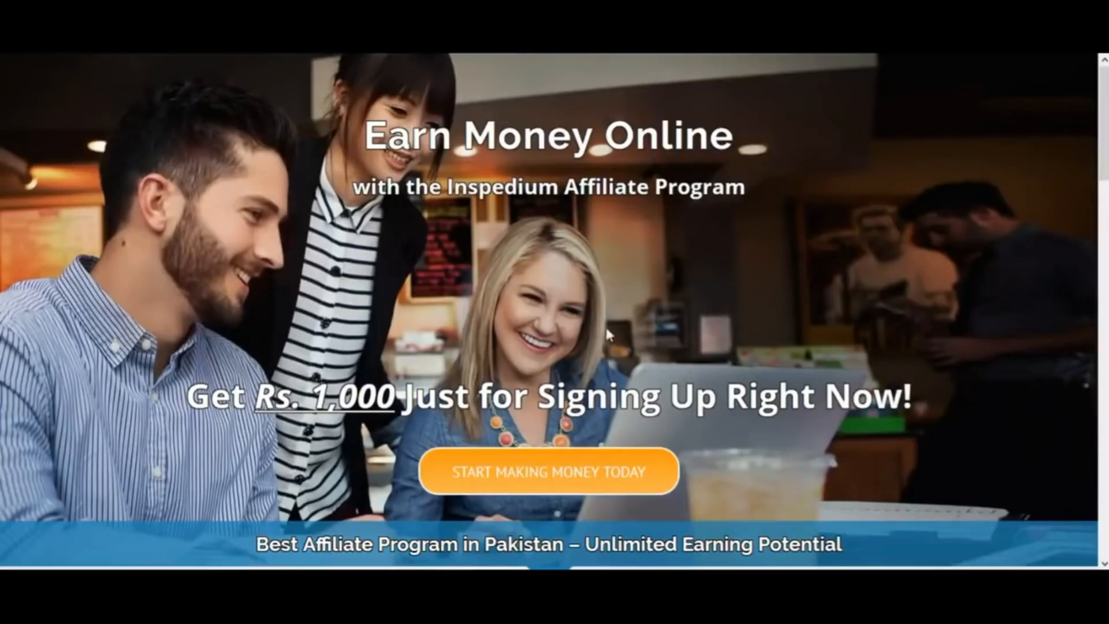
# Step: Examine the affiliate page's signup bonus offer and the commission terms for referred web hosting sales
pyautogui.scroll(-3, 1091, 140)
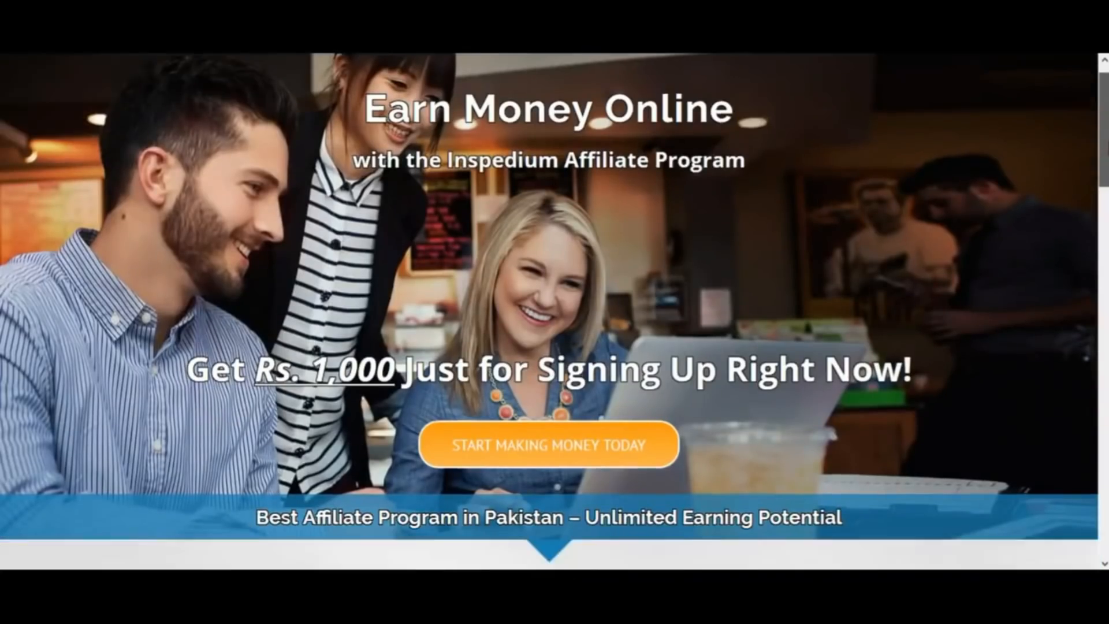
pyautogui.scroll(3, 1092, 140)
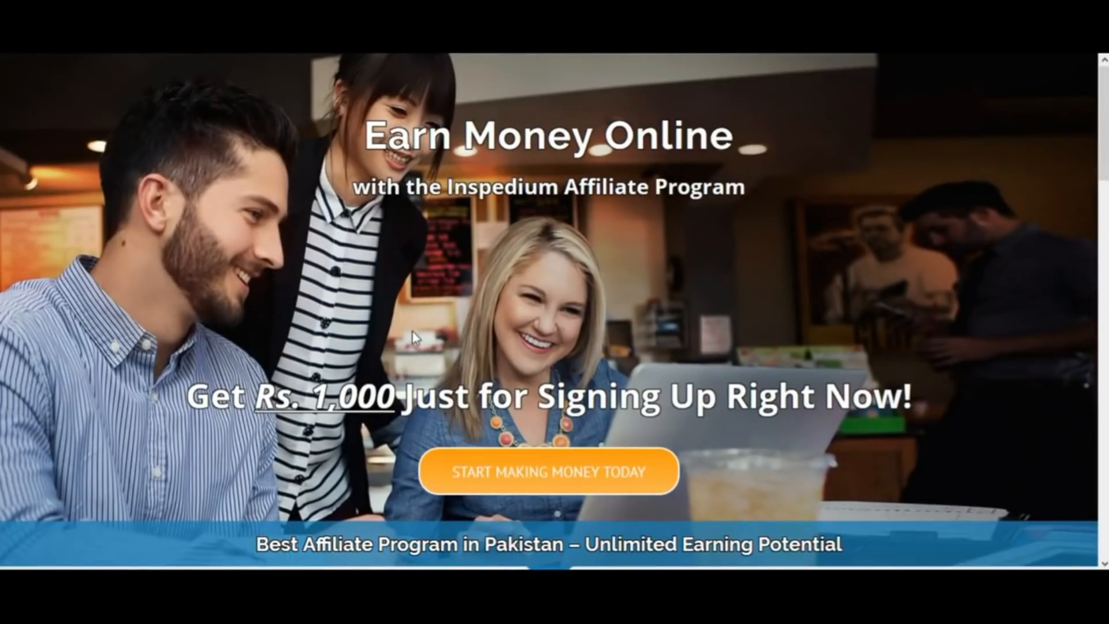
pyautogui.moveTo(395, 399); pyautogui.dragTo(255, 398)
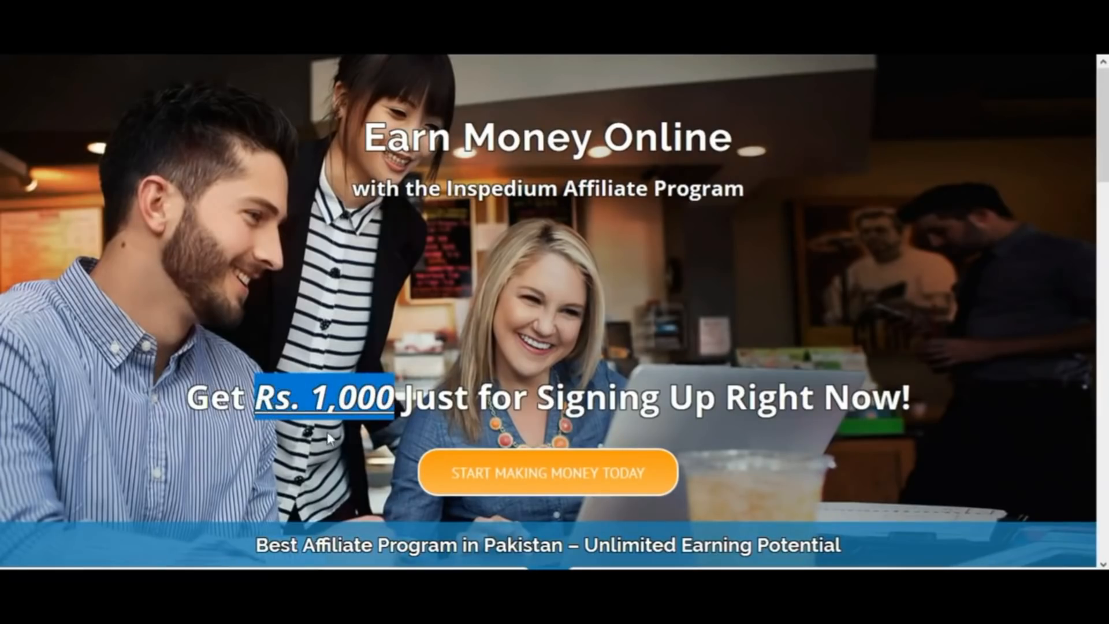
pyautogui.scroll(-7, 359, 440)
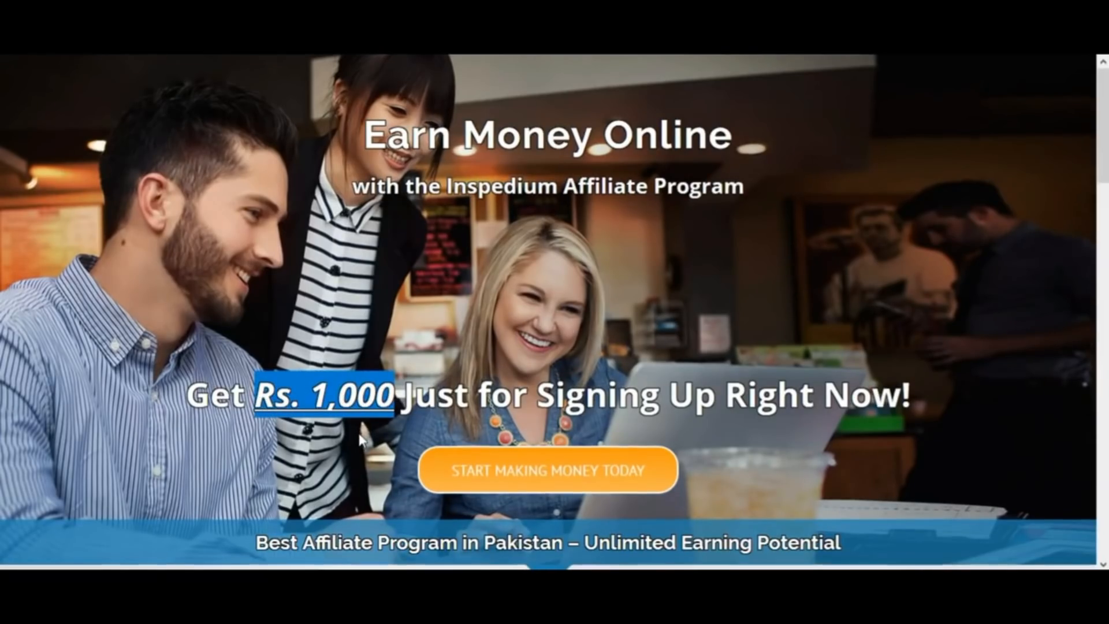
pyautogui.scroll(-6, 487, 405)
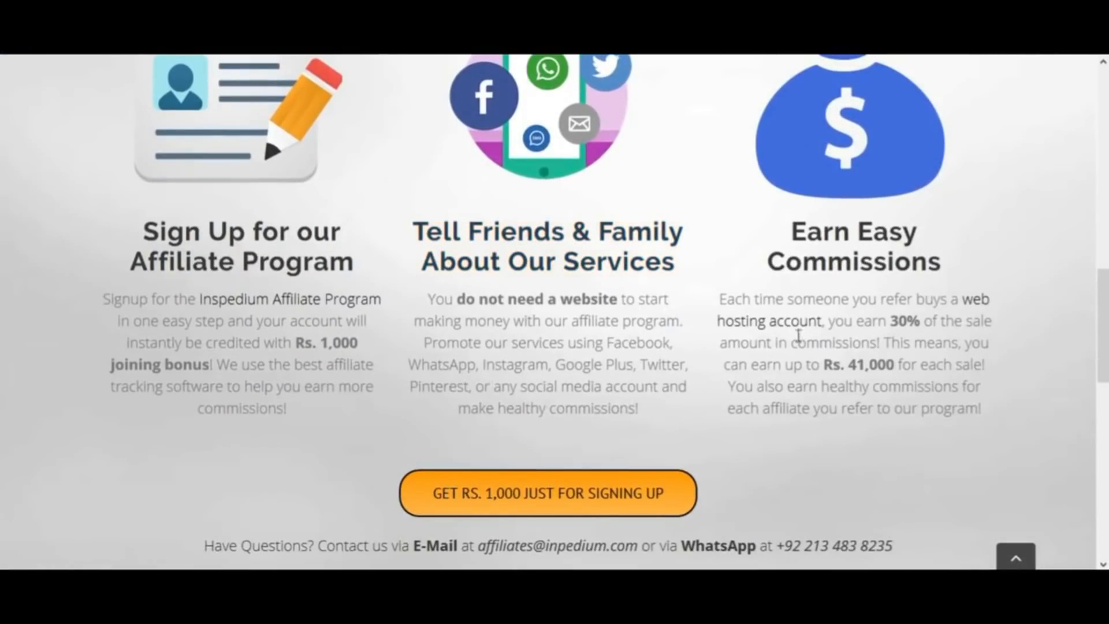
pyautogui.click(942, 302)
pyautogui.moveTo(959, 301); pyautogui.dragTo(823, 329)
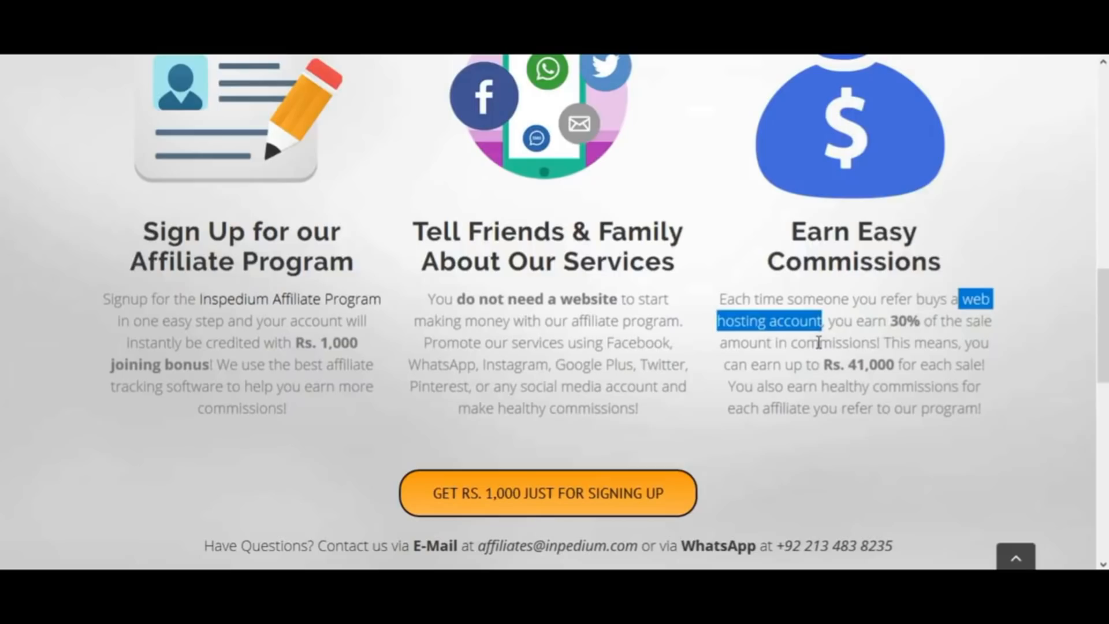
pyautogui.moveTo(890, 320); pyautogui.dragTo(921, 321)
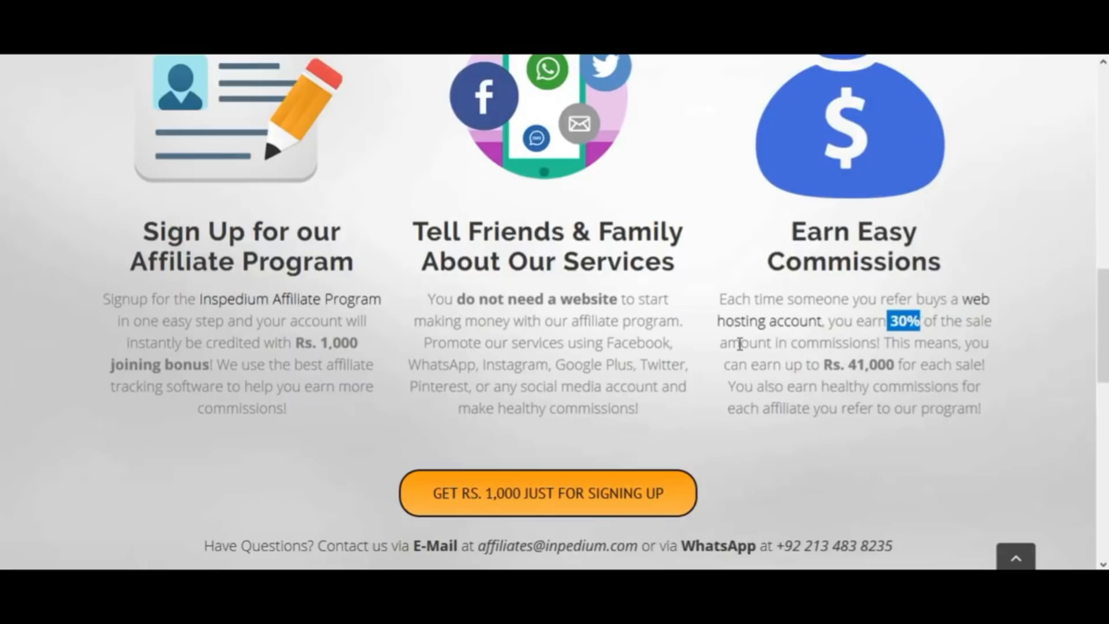
# Step: Read the sections on how to start making money online and on earning when others earn money
pyautogui.scroll(-6, 740, 345)
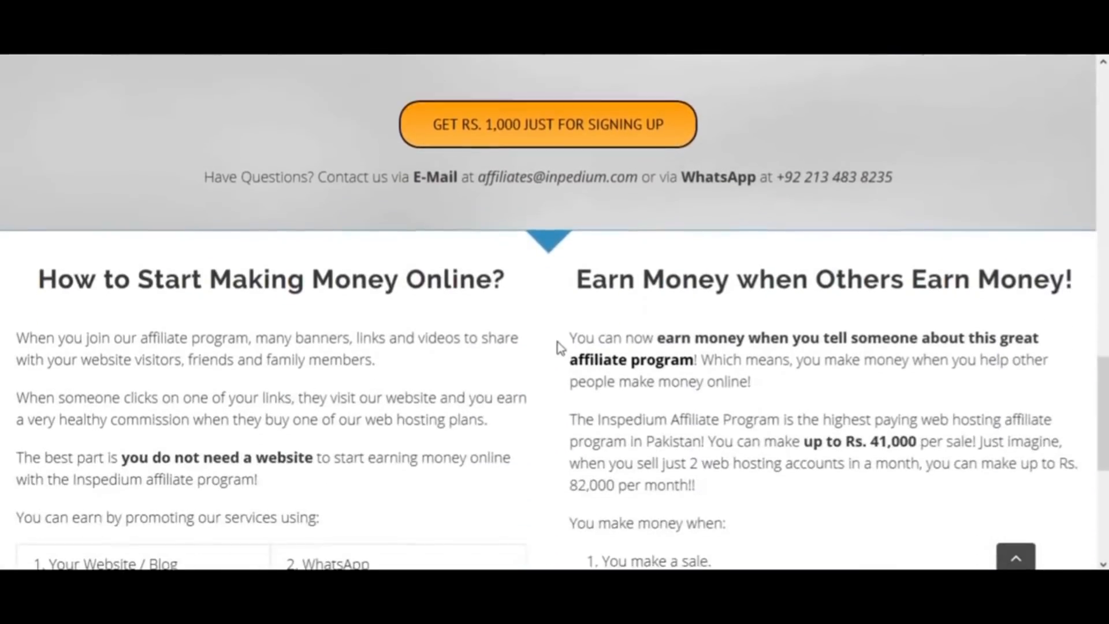
pyautogui.scroll(-3, 559, 346)
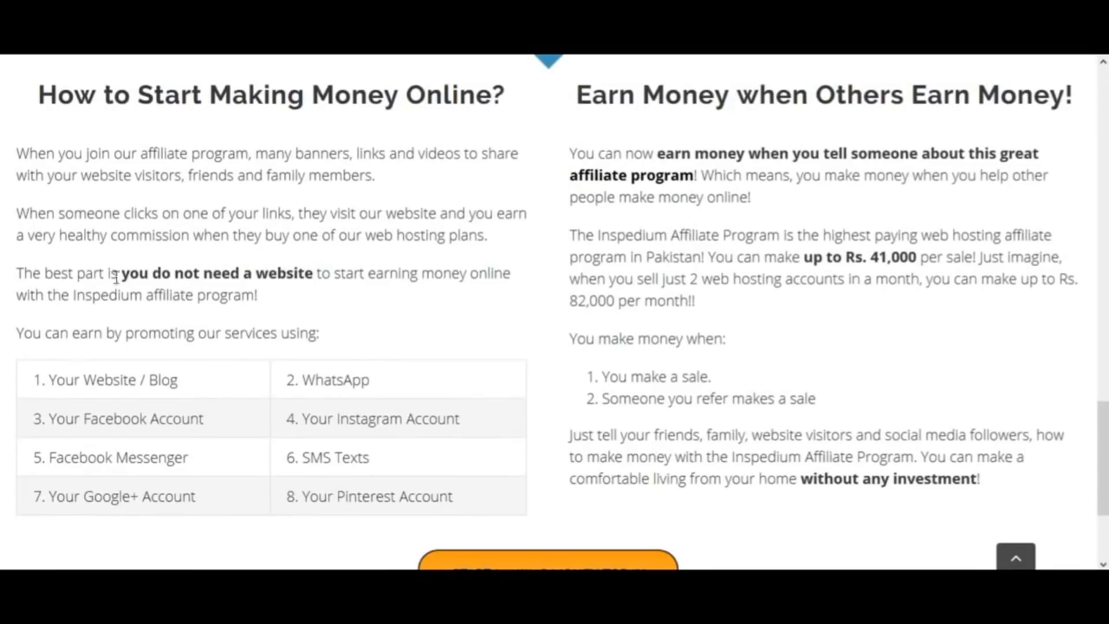
pyautogui.moveTo(120, 277); pyautogui.dragTo(312, 283)
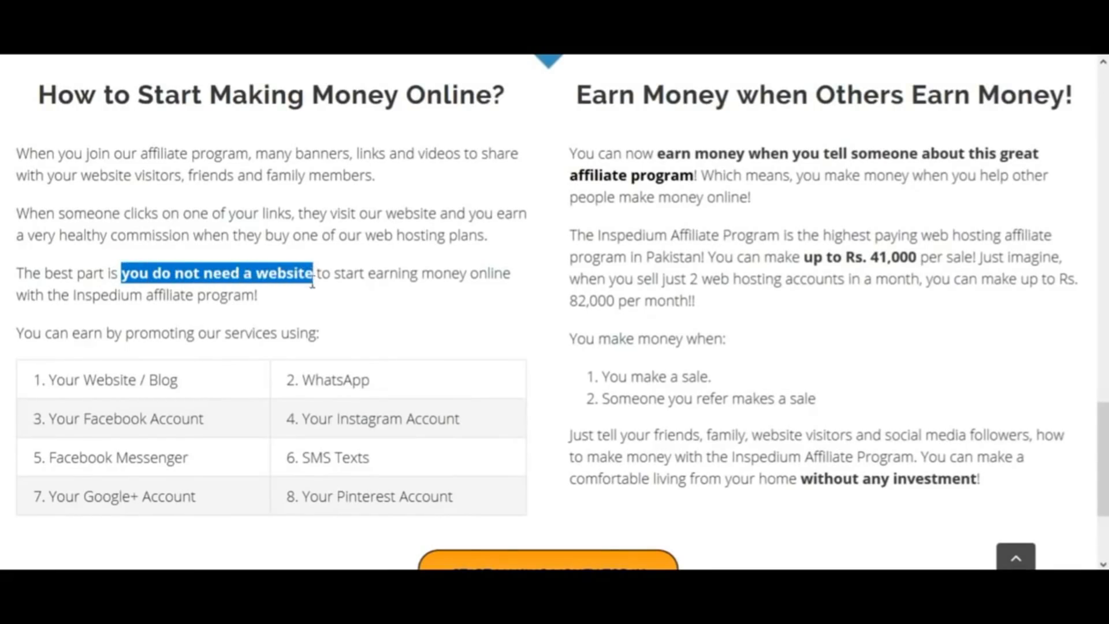
pyautogui.click(51, 422)
pyautogui.moveTo(51, 422); pyautogui.dragTo(206, 420)
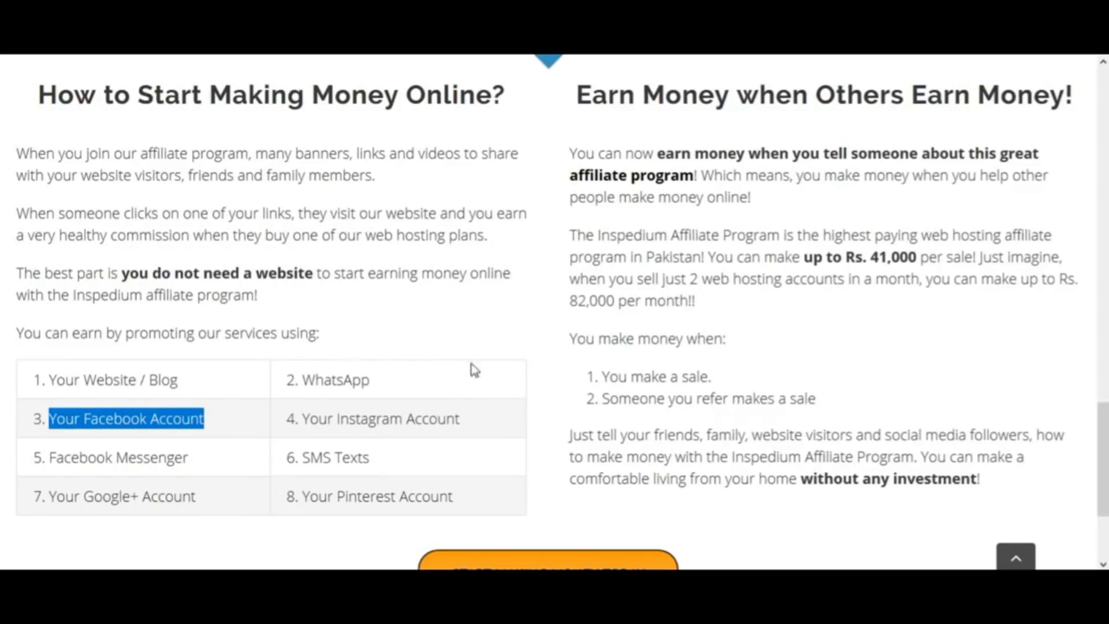
pyautogui.click(659, 153)
pyautogui.moveTo(660, 153); pyautogui.dragTo(695, 177)
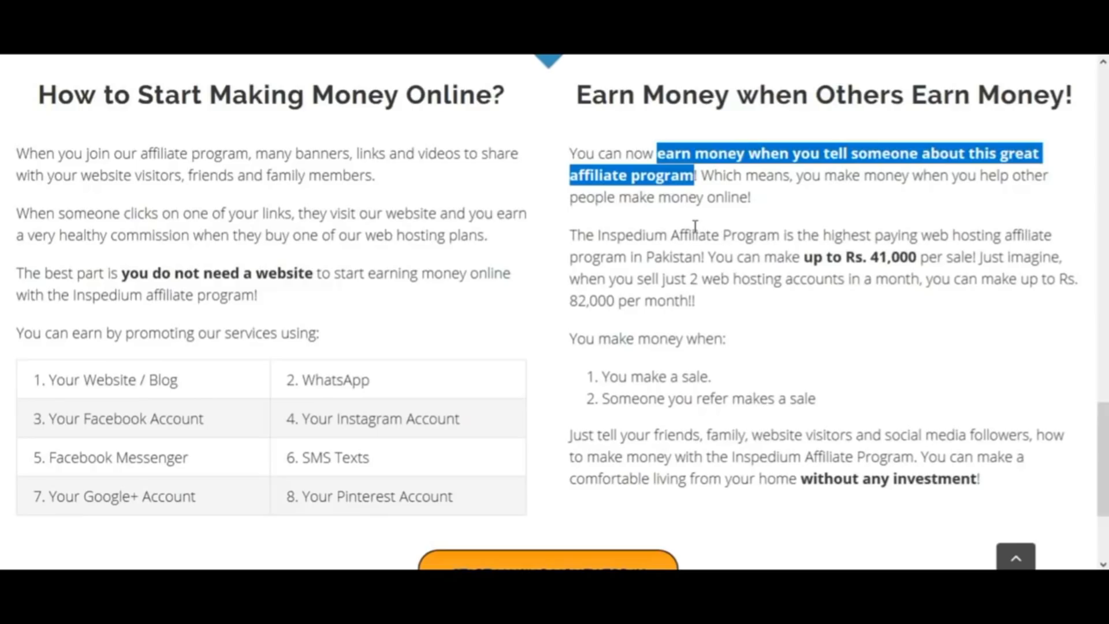
pyautogui.click(720, 217)
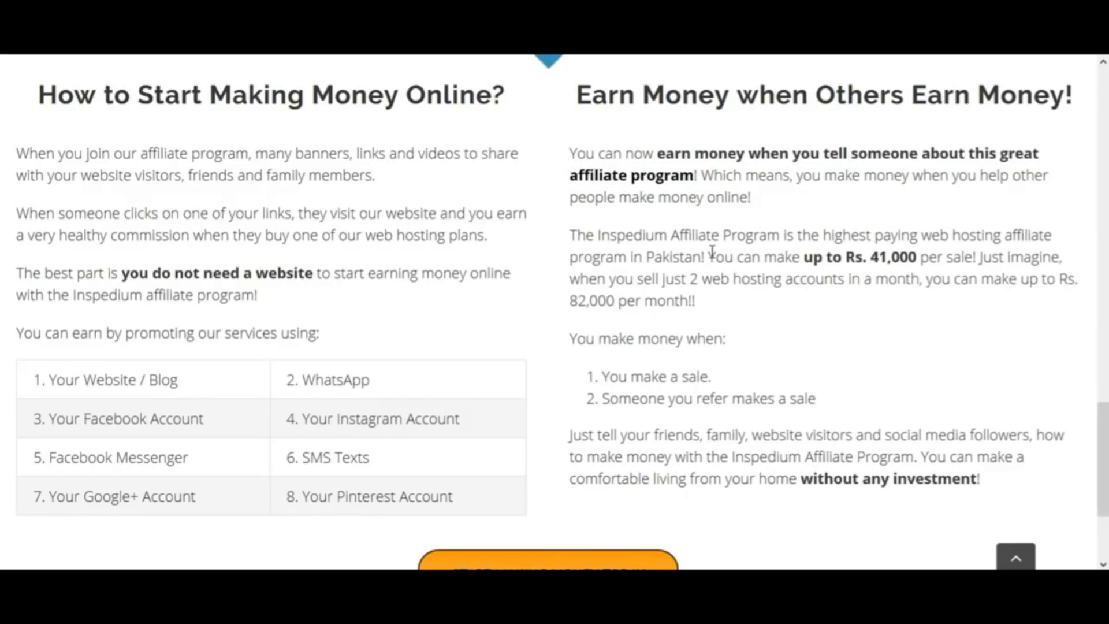
pyautogui.moveTo(604, 400); pyautogui.dragTo(819, 407)
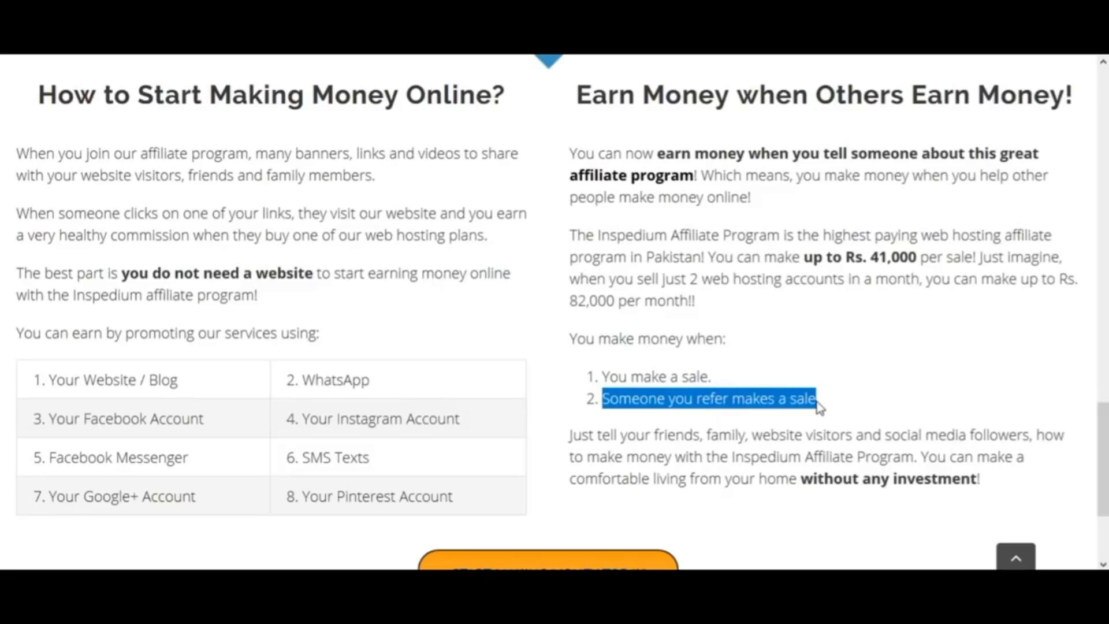
pyautogui.click(778, 377)
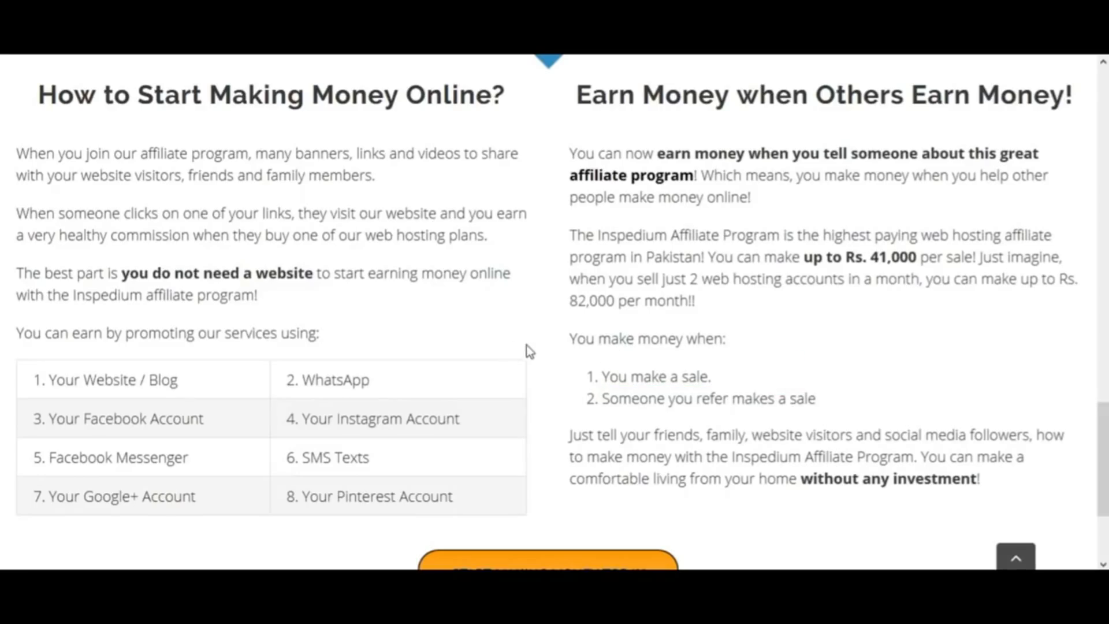
# Step: Open the affiliate signup form and review its account, email and personal information fields
pyautogui.scroll(-2, 529, 345)
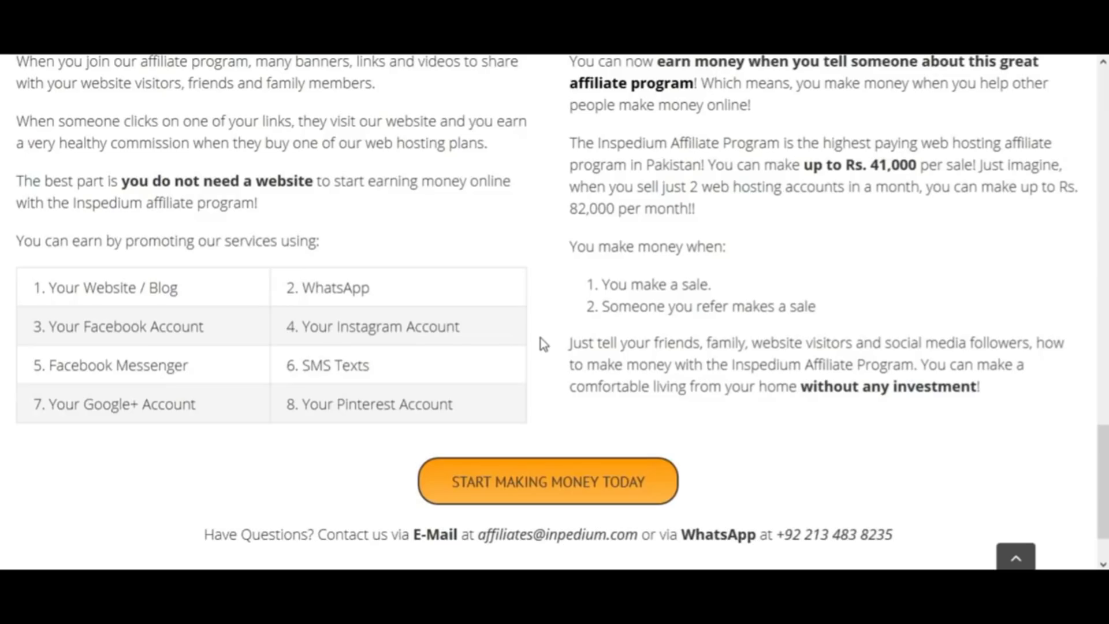
pyautogui.click(556, 487)
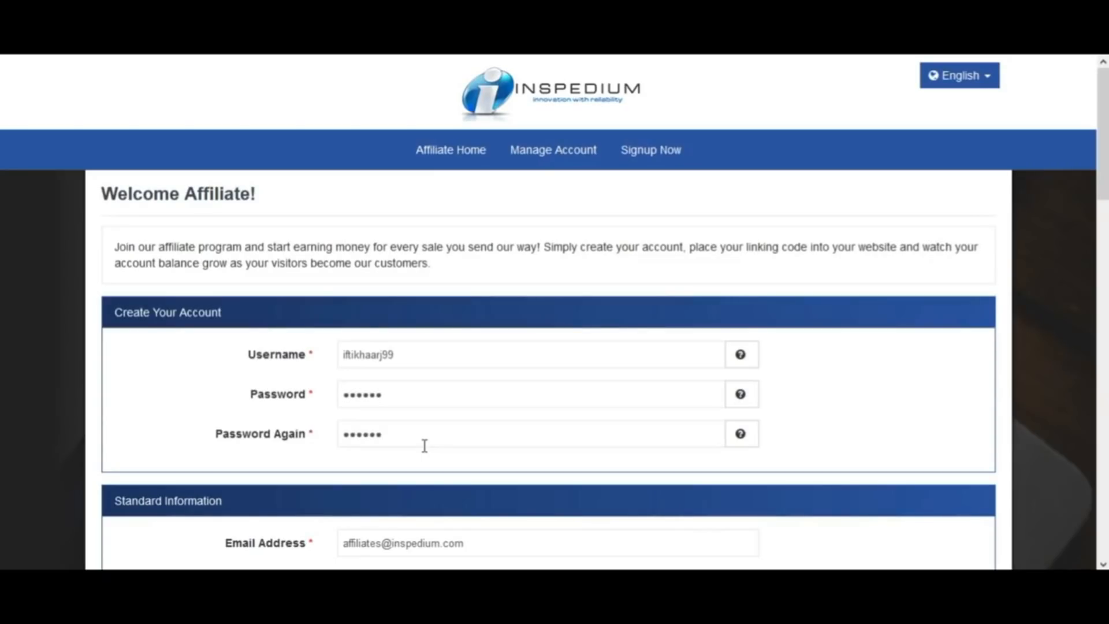
pyautogui.scroll(-2, 425, 445)
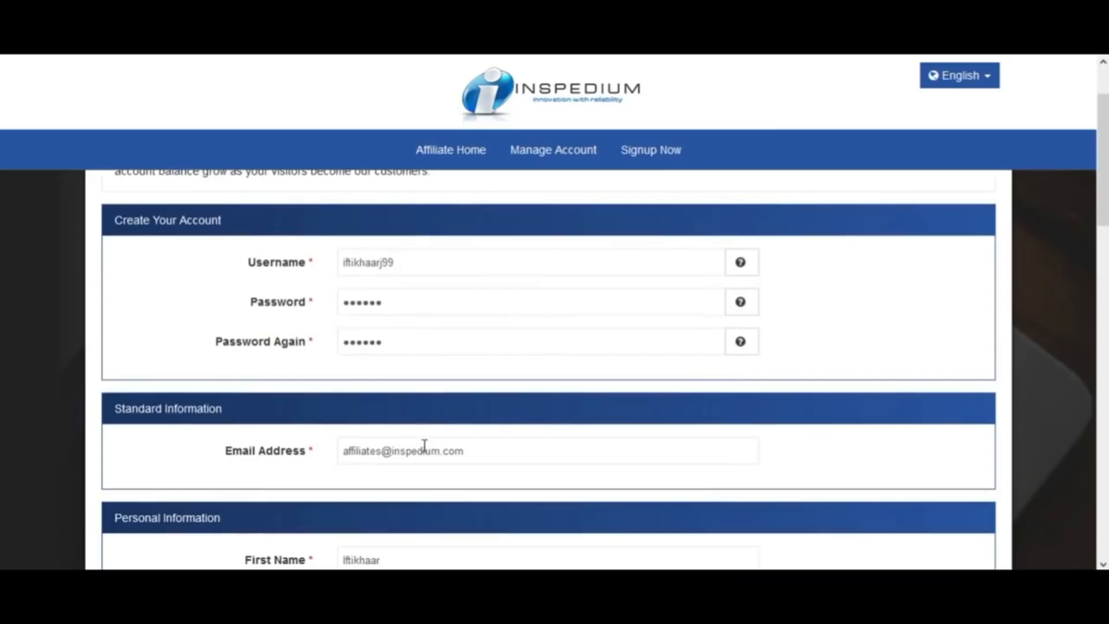
pyautogui.scroll(-2, 425, 445)
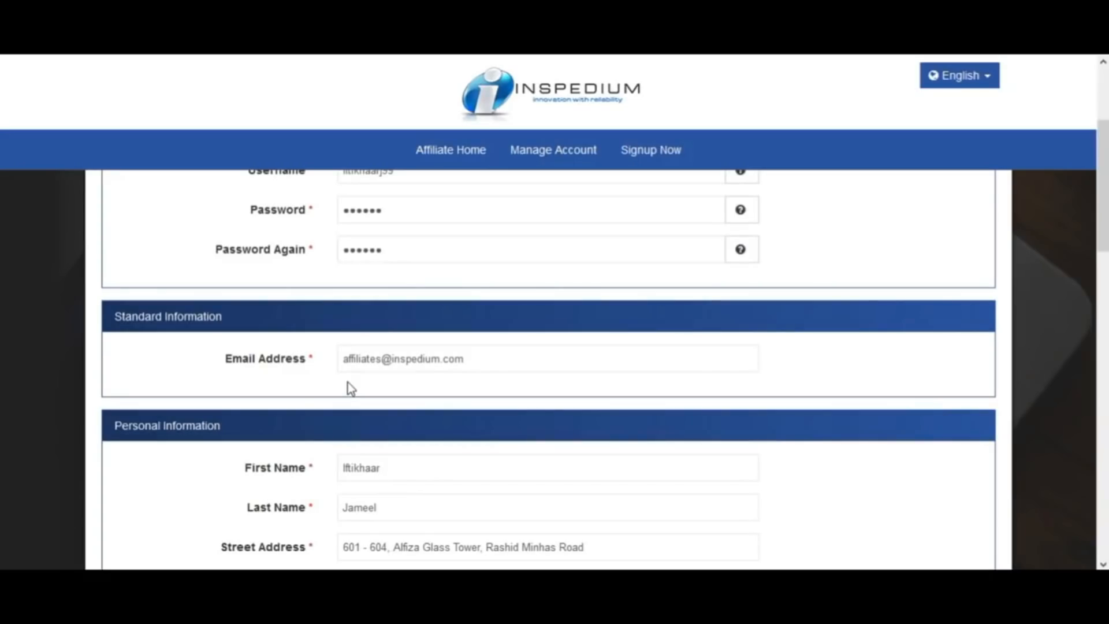
pyautogui.scroll(-2, 347, 383)
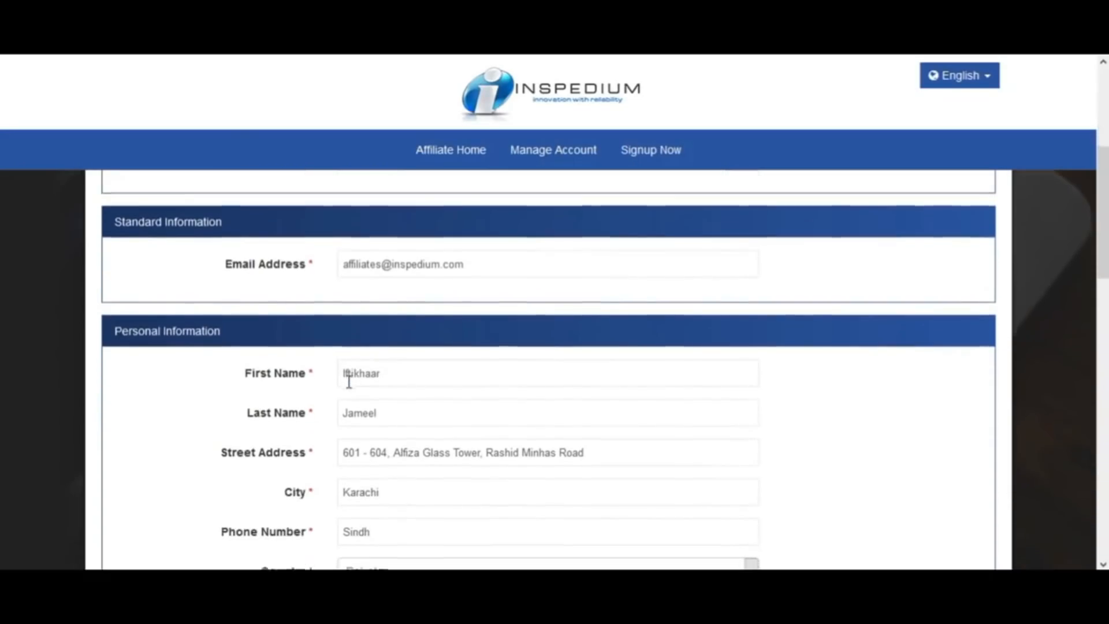
pyautogui.scroll(-2, 349, 381)
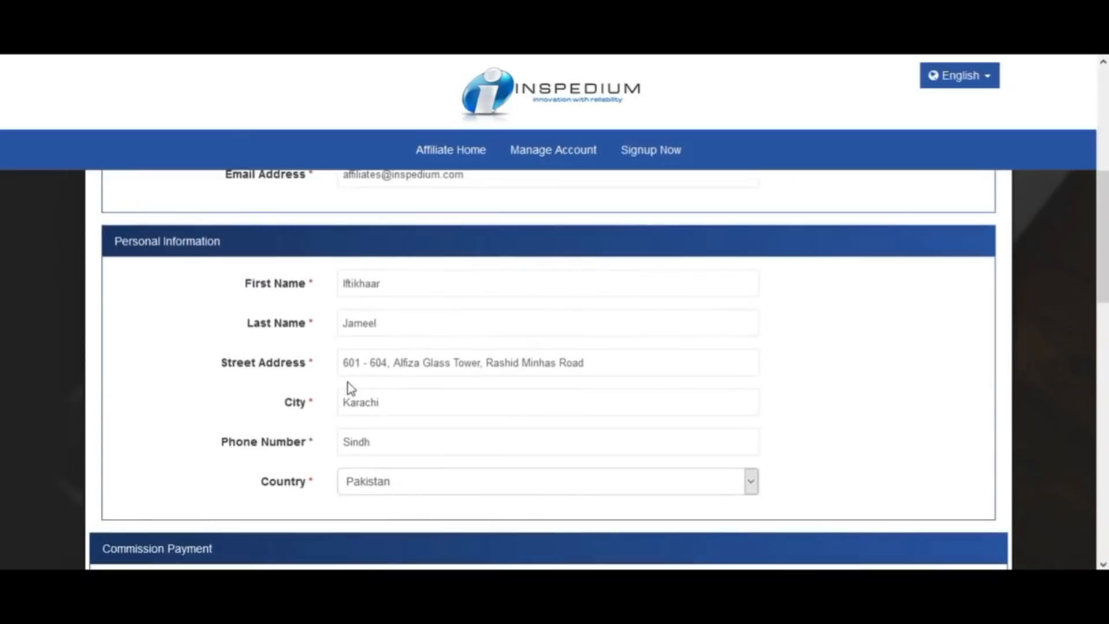
pyautogui.scroll(-2, 348, 382)
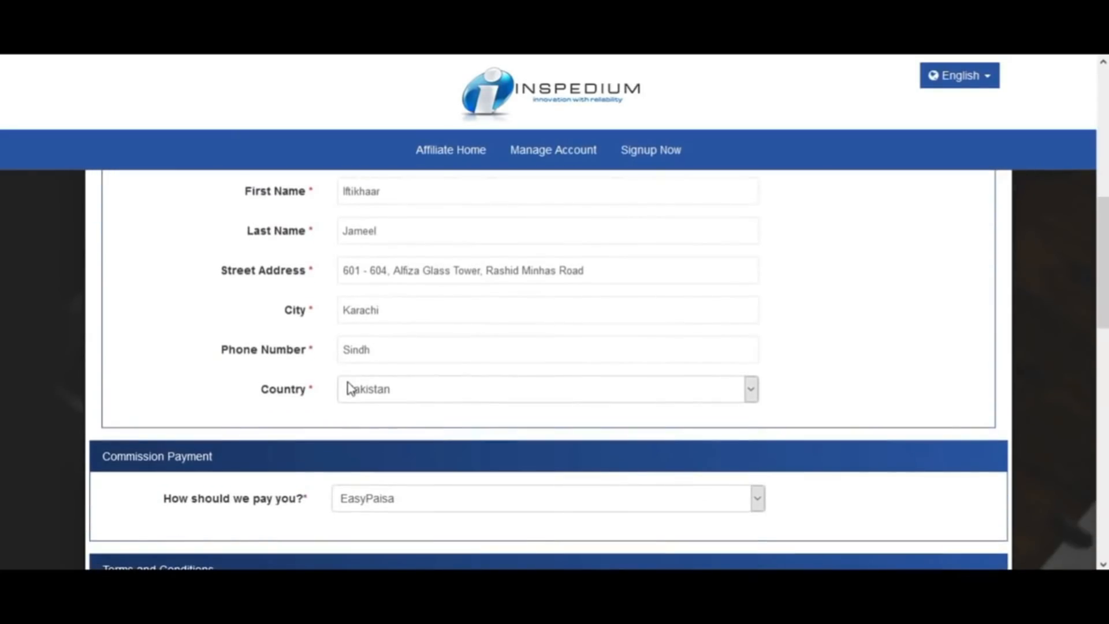
# Step: Choose EasyPaisa as the commission payment method
pyautogui.scroll(-4, 348, 384)
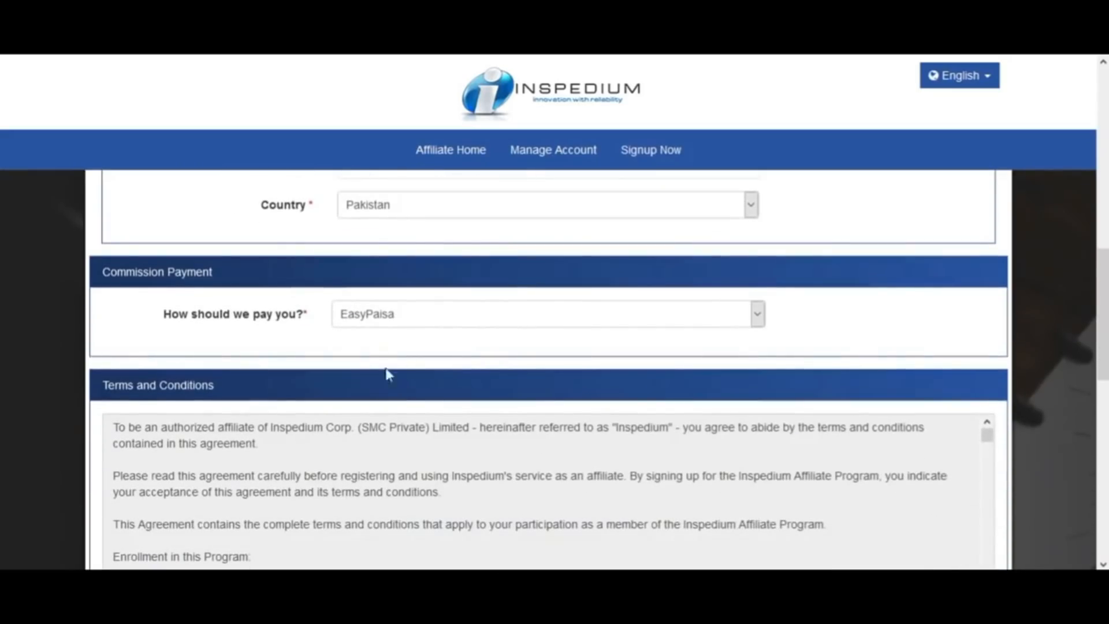
pyautogui.click(453, 320)
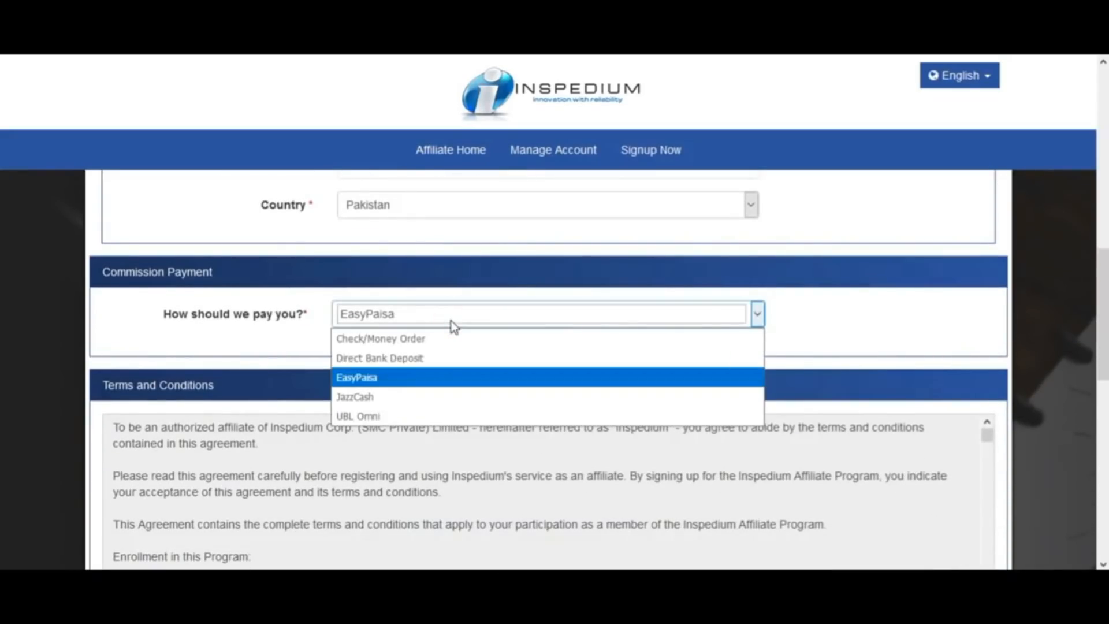
pyautogui.click(441, 380)
pyautogui.click(442, 384)
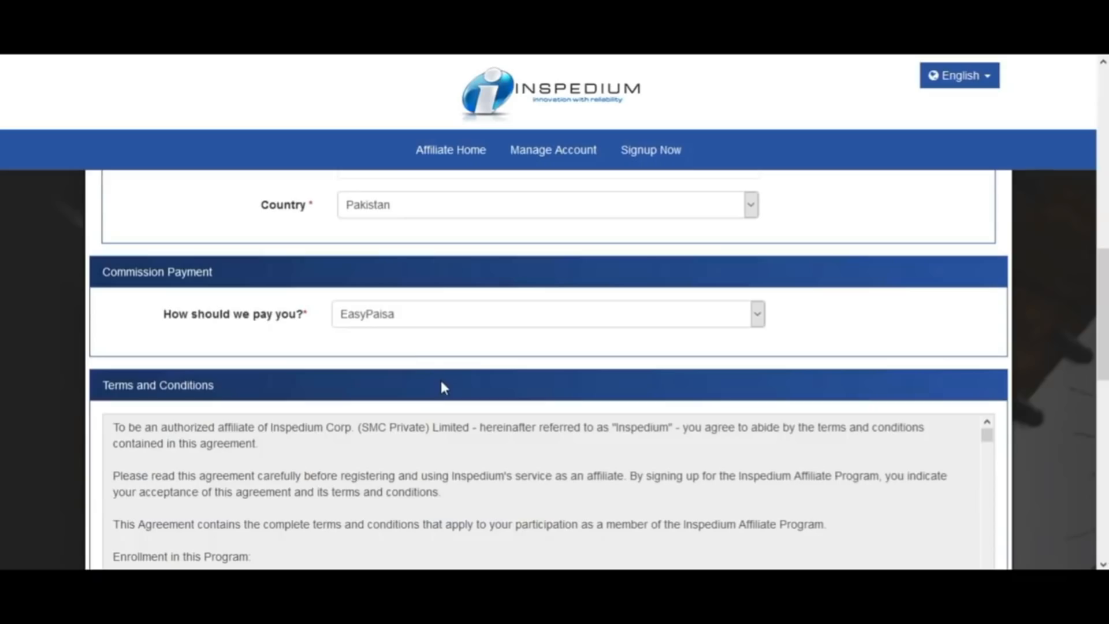
# Step: Check the terms agreement, referral source and security code entries, and submit the form to create the affiliate account
pyautogui.scroll(-3, 442, 386)
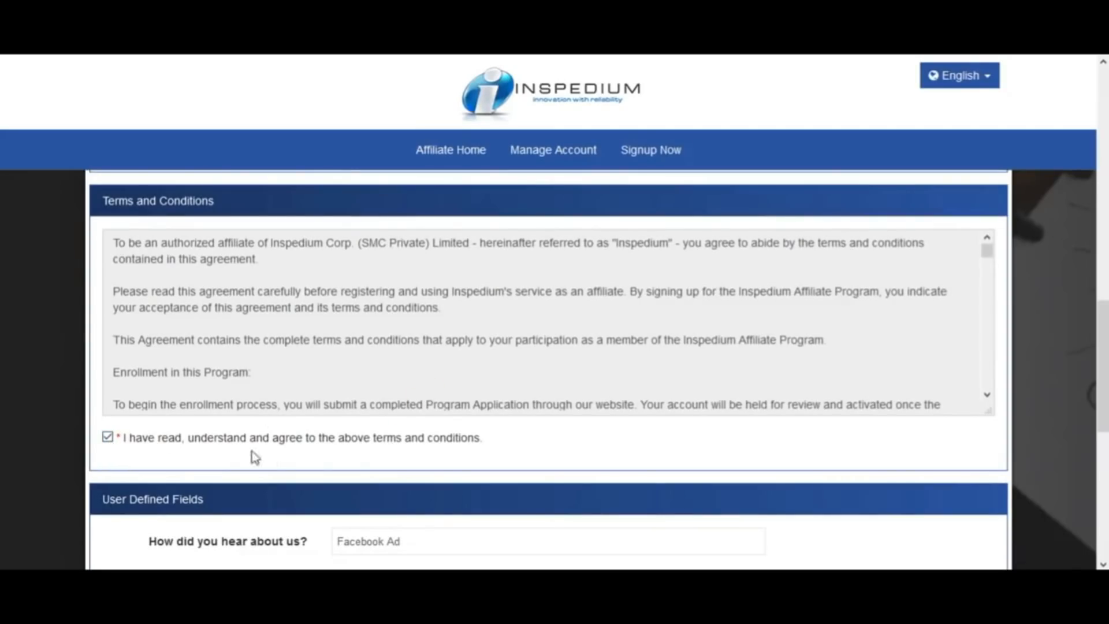
pyautogui.scroll(-2, 389, 453)
pyautogui.scroll(-3, 390, 452)
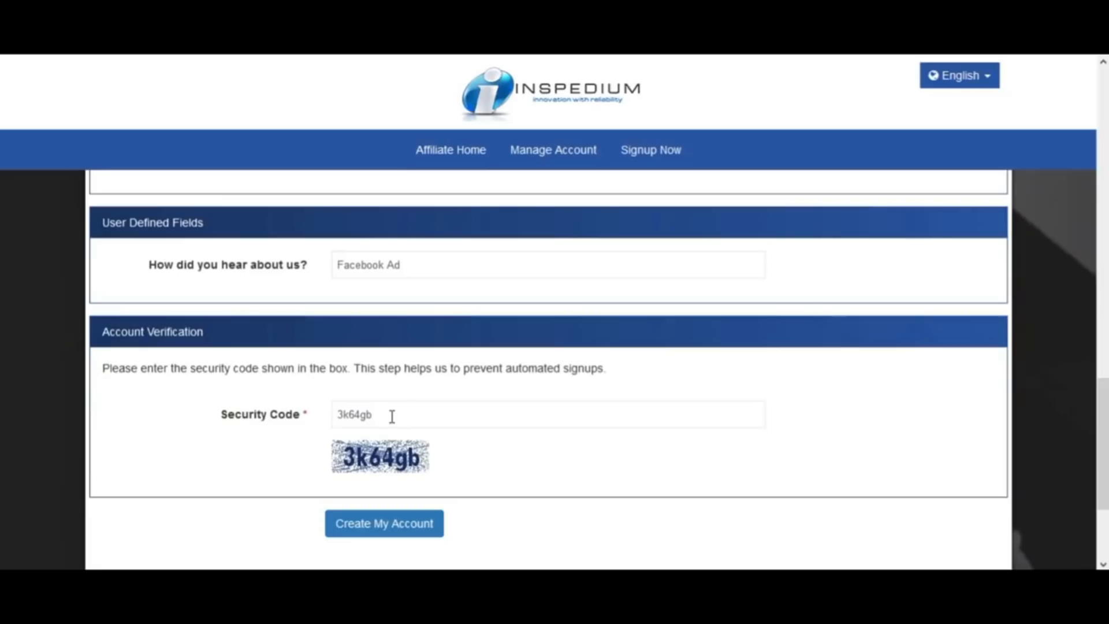
pyautogui.click(384, 535)
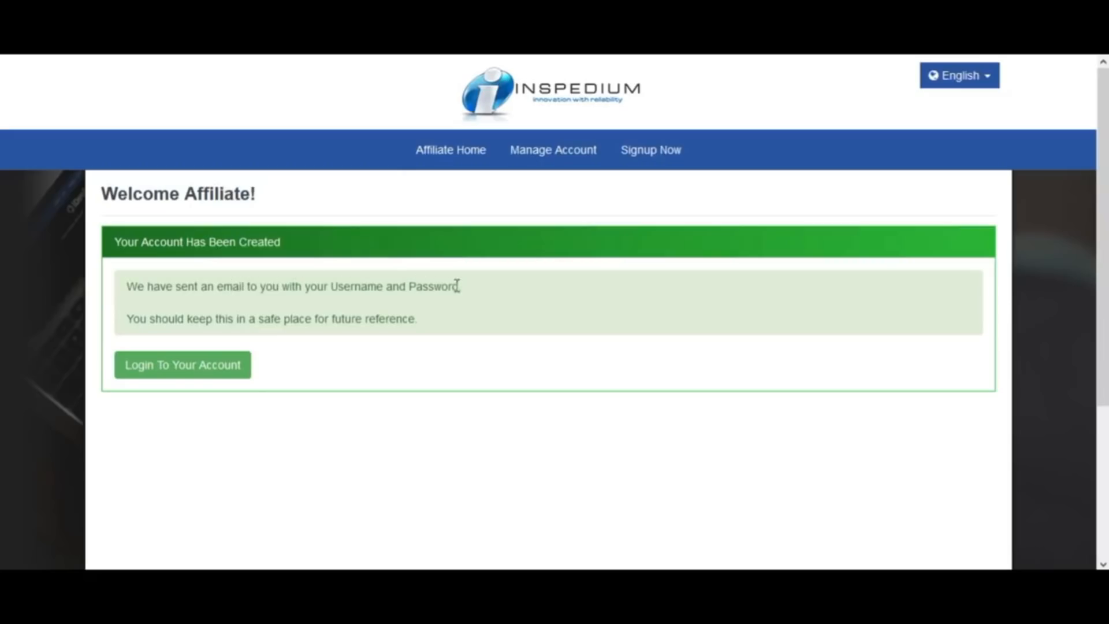
# Step: Read the account creation notice about the emailed login details and their safekeeping
pyautogui.moveTo(128, 287); pyautogui.dragTo(458, 287)
pyautogui.moveTo(128, 319); pyautogui.dragTo(421, 320)
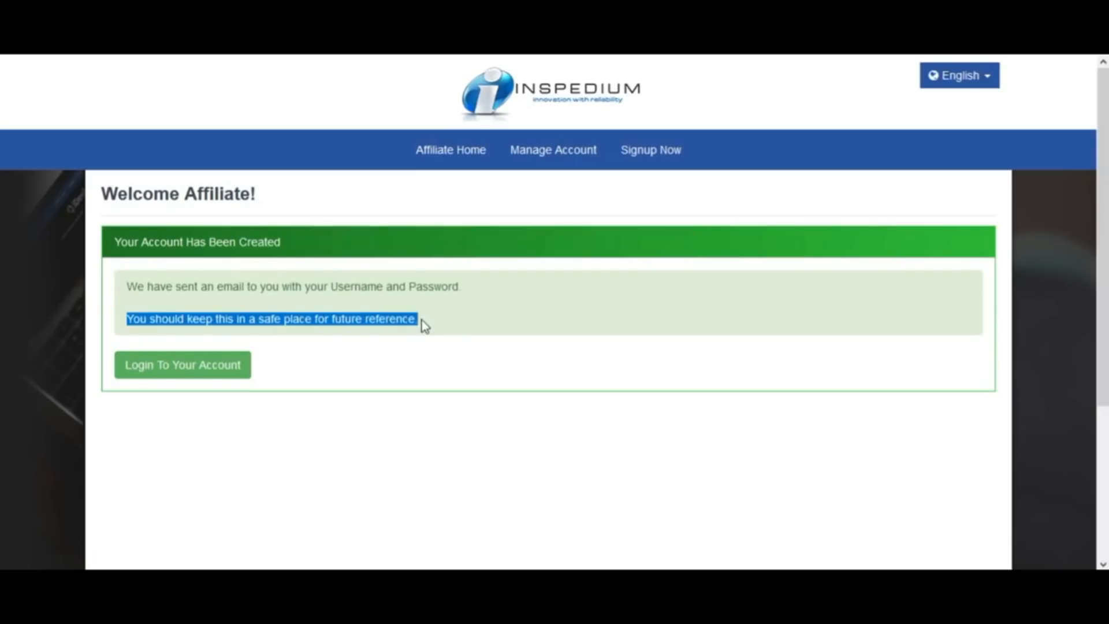
pyautogui.click(439, 326)
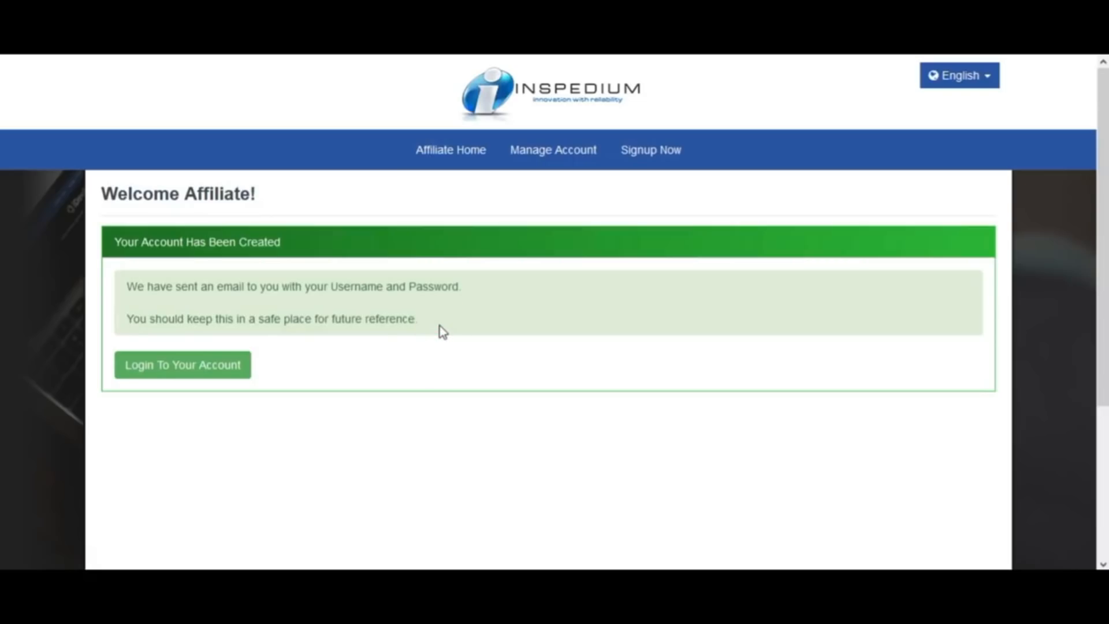